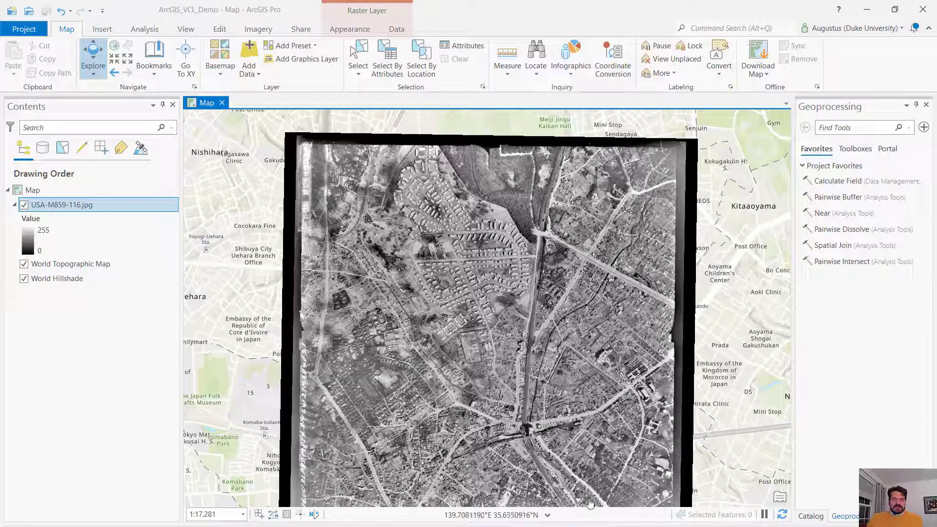
Step: Zoom into the aerial photo and pan to a block of houses
scroll(447, 344, "down", 5)
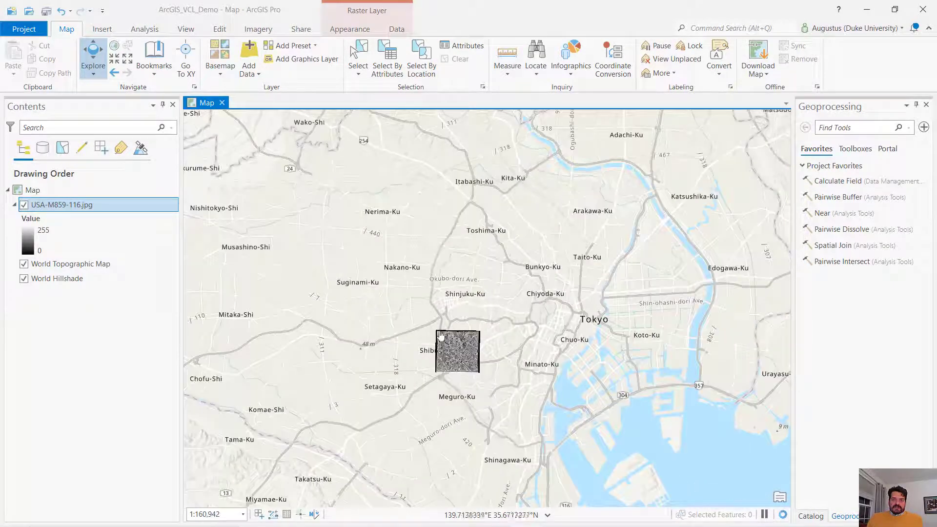
scroll(452, 353, "up", 4)
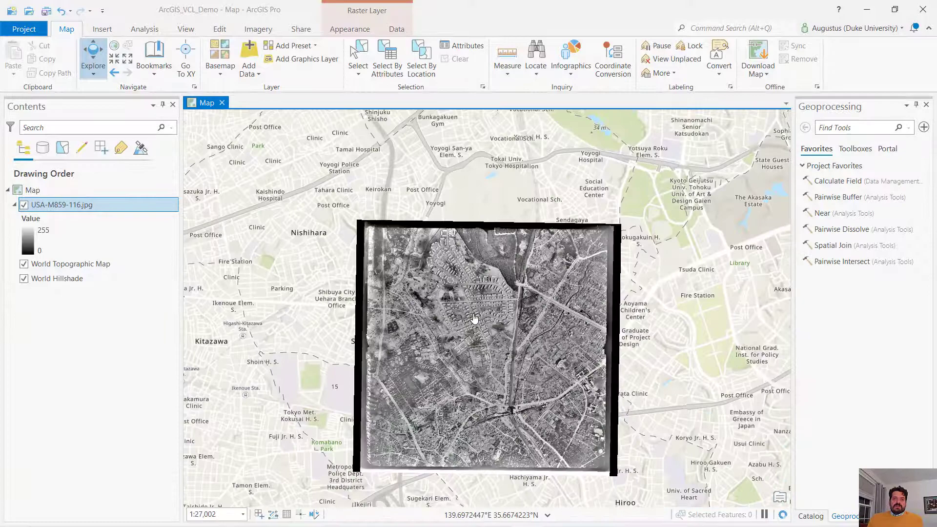
scroll(468, 369, "up", 2)
scroll(480, 315, "up", 1)
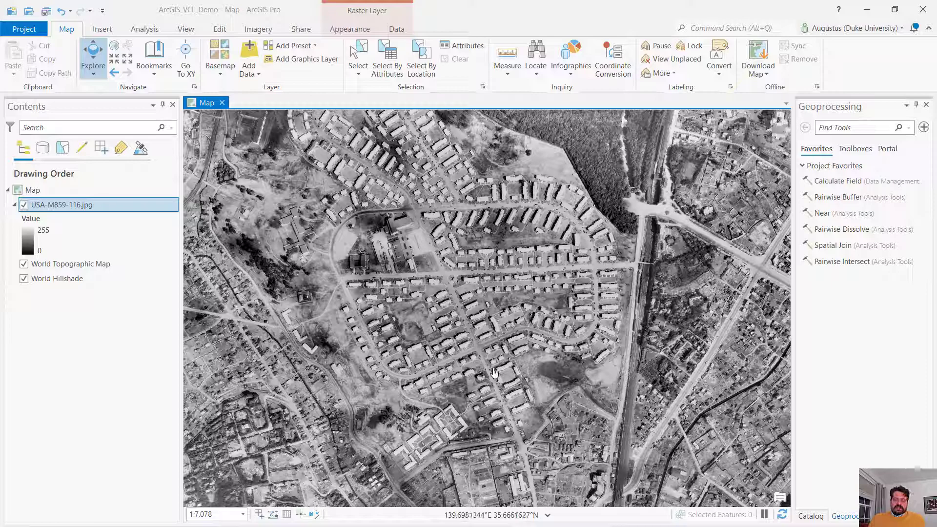
scroll(491, 367, "up", 2)
scroll(491, 367, "up", 3)
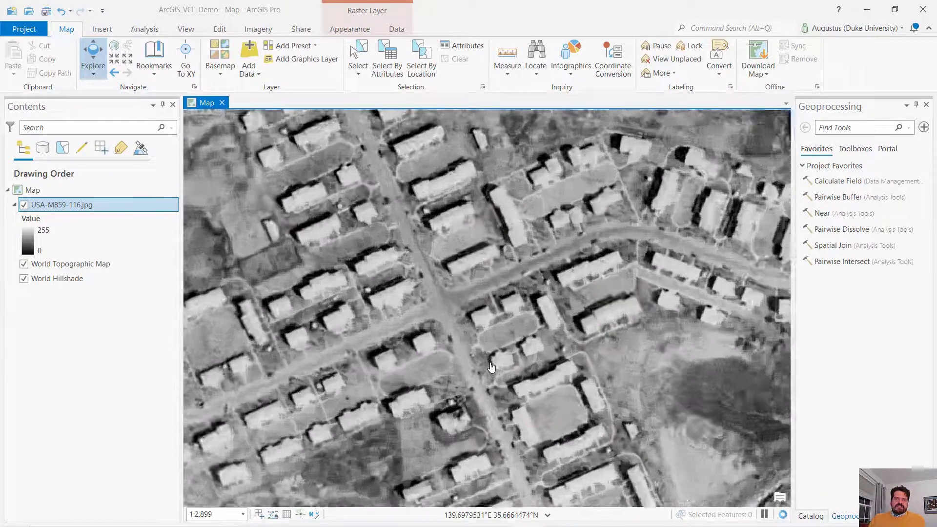
left_click_drag(428, 342, 497, 237)
scroll(497, 237, "down", 2)
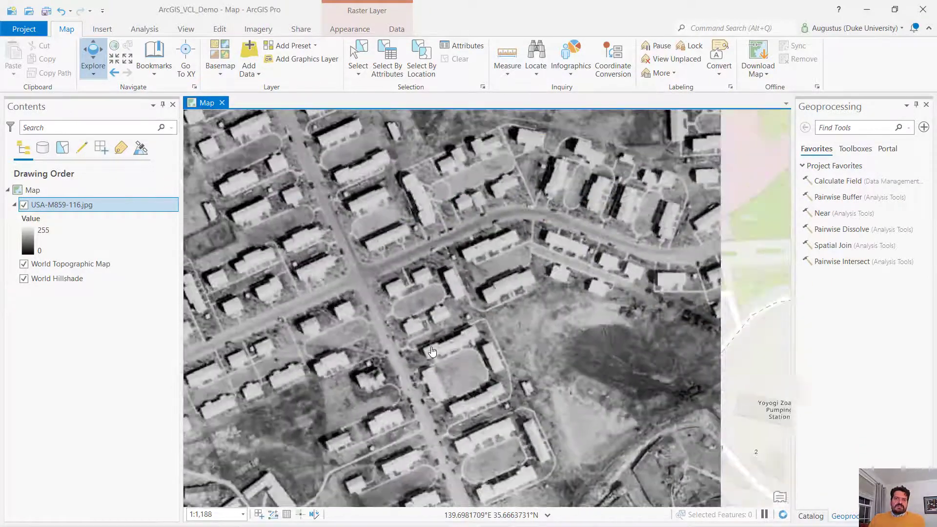
Step: Pan to the north-western houses and school buildings, centering the road between them
left_click_drag(451, 280, 626, 241)
left_click_drag(537, 361, 601, 388)
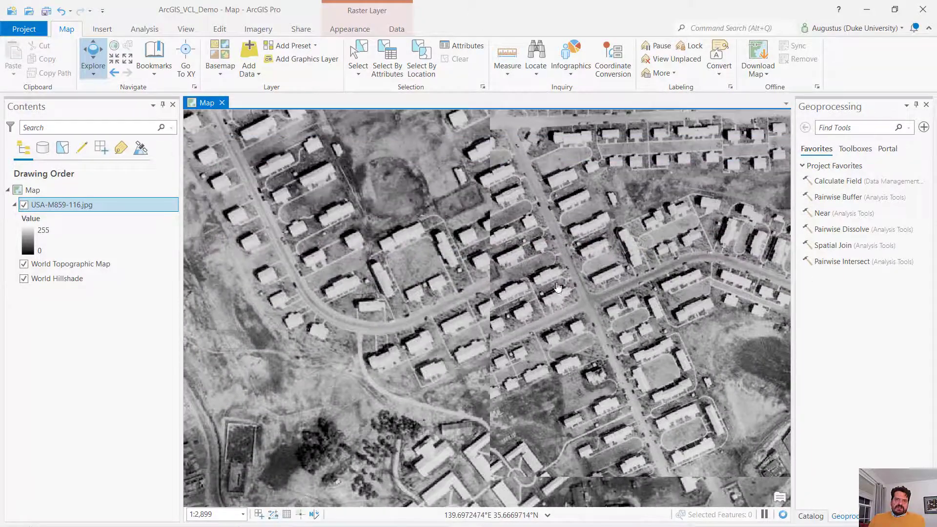
left_click_drag(517, 234, 509, 324)
left_click_drag(415, 301, 493, 347)
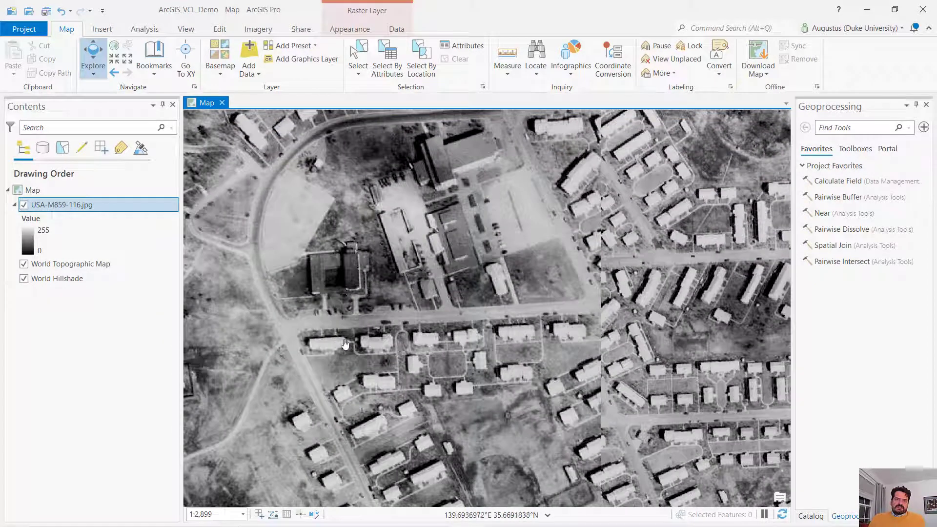
scroll(423, 344, "up", 4)
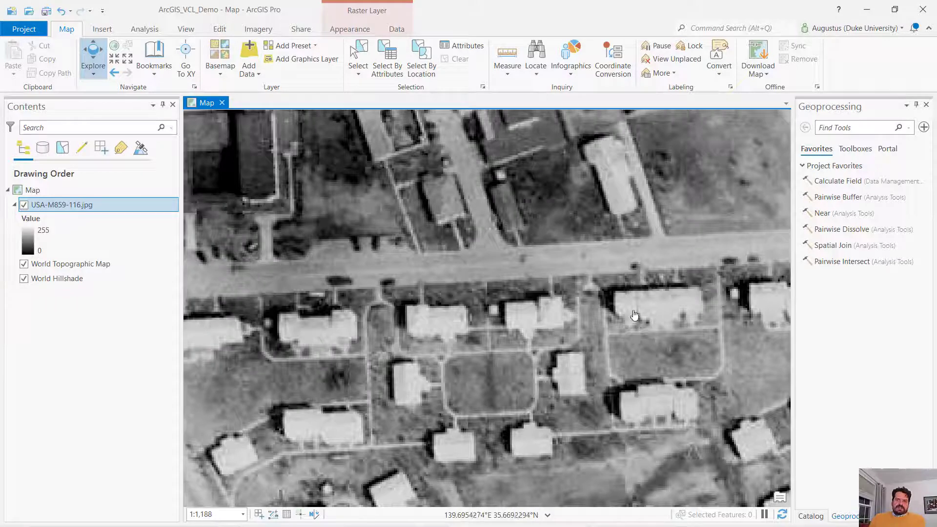
scroll(634, 315, "down", 2)
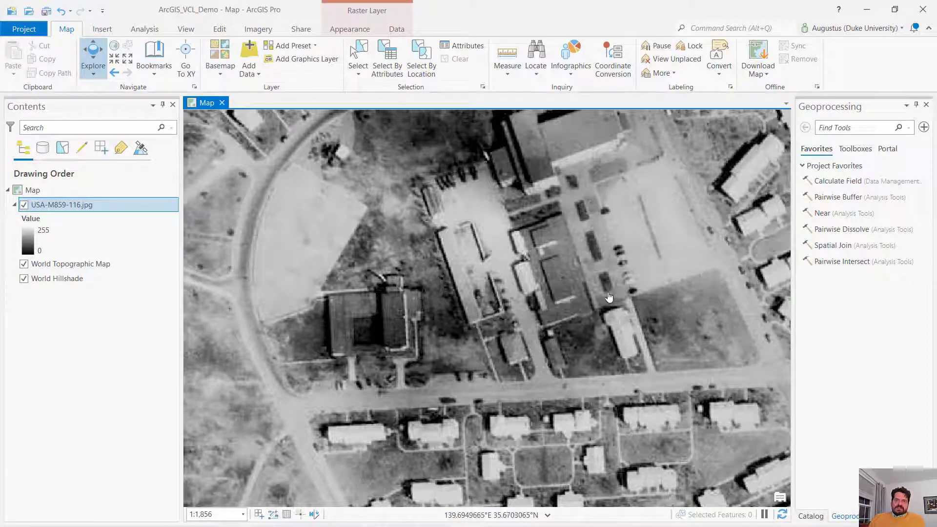
left_click_drag(575, 317, 468, 215)
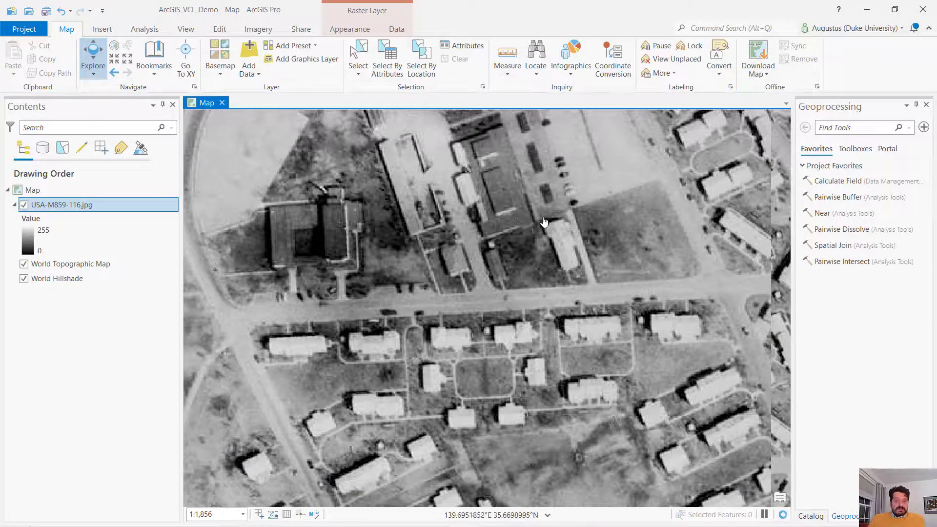
Step: Close Geoprocessing, widen the Catalog pane and expand Databases to reveal the geodatabase
left_click(927, 106)
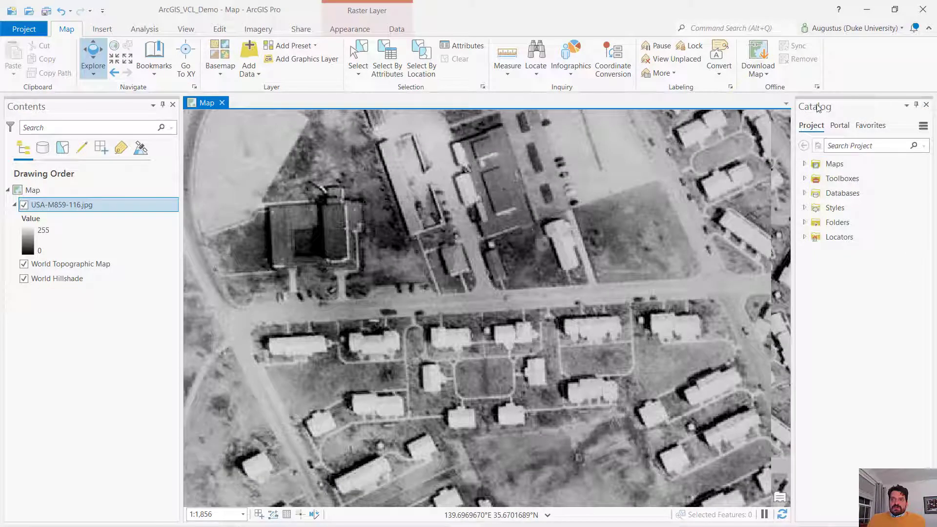
left_click_drag(792, 121, 757, 121)
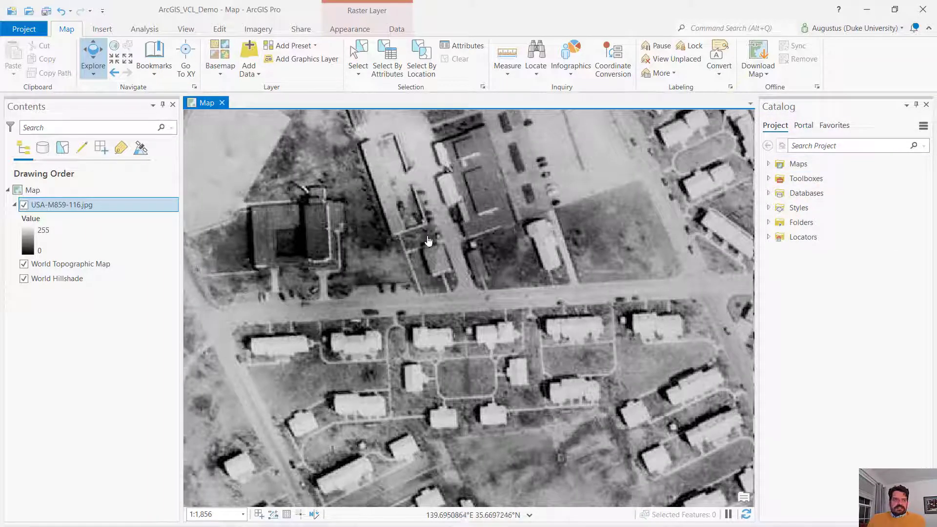
left_click(770, 164)
left_click(769, 208)
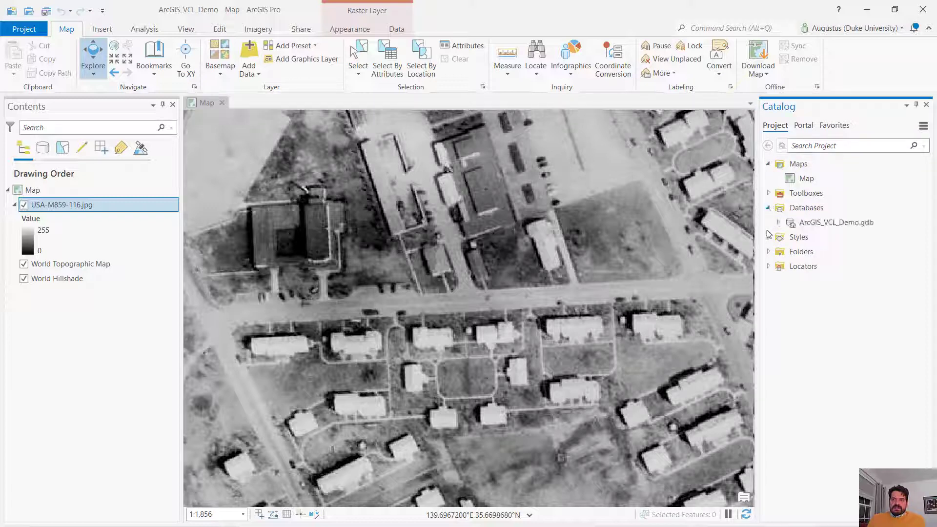
left_click(768, 164)
Step: Bring up the New > Feature Class choices for ArcGIS_VCL_Demo.gdb
mouse_move(871, 208)
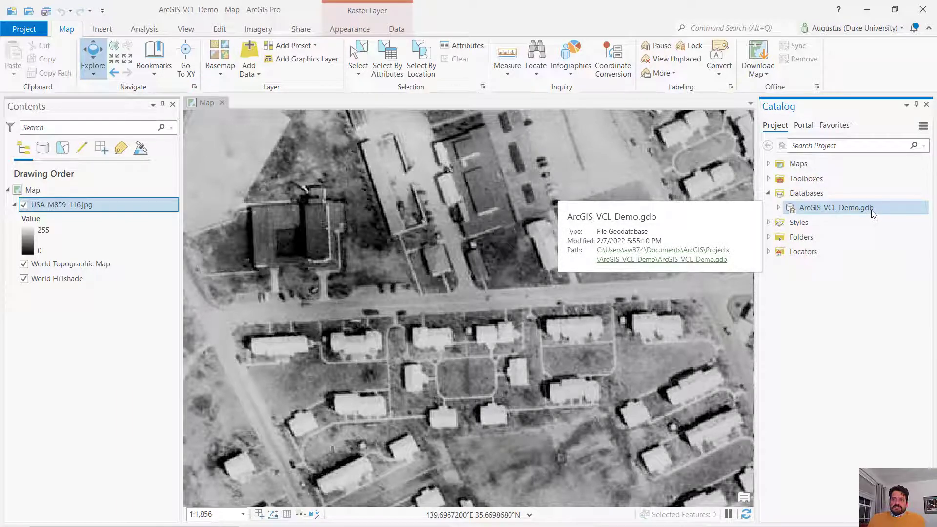
left_click(872, 211)
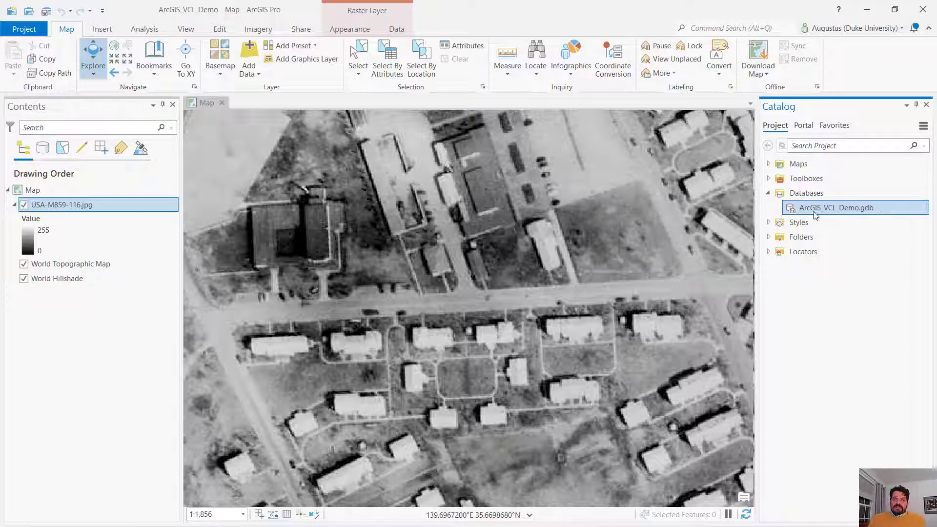
right_click(845, 213)
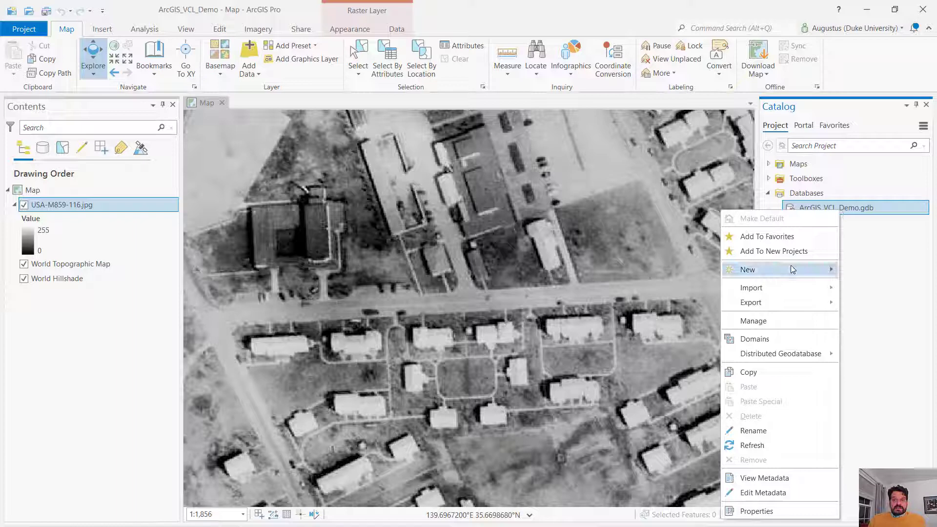
mouse_move(791, 266)
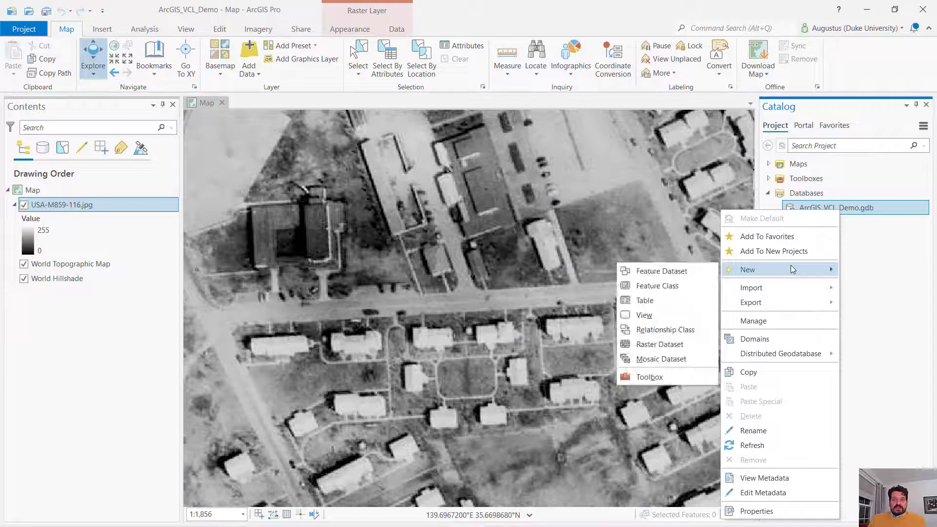
Step: Start a new feature class named Footprints with Polygon geometry
left_click(683, 289)
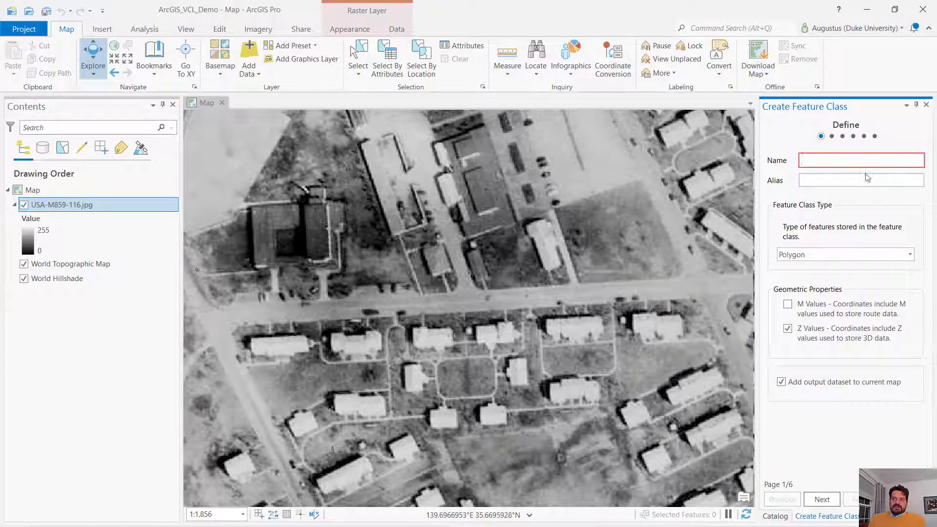
left_click(836, 159)
type("Footpring")
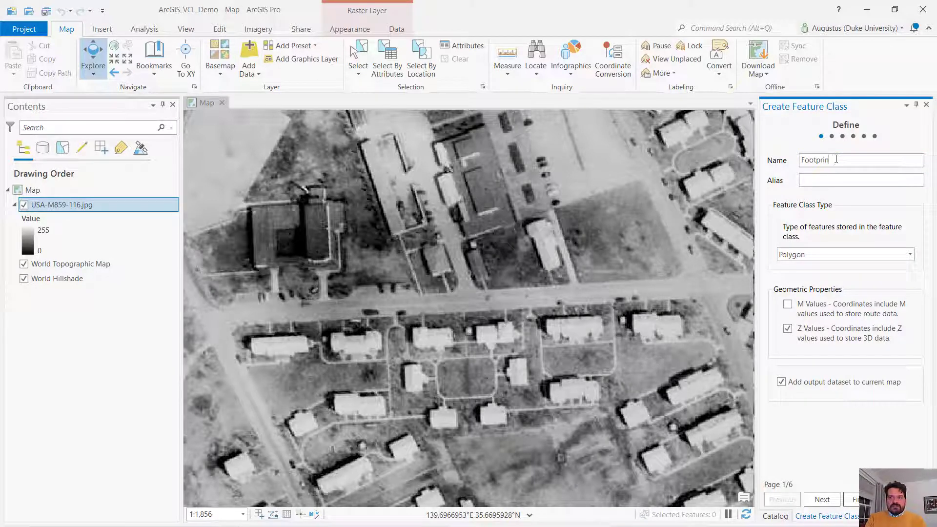
key("BackSpace")
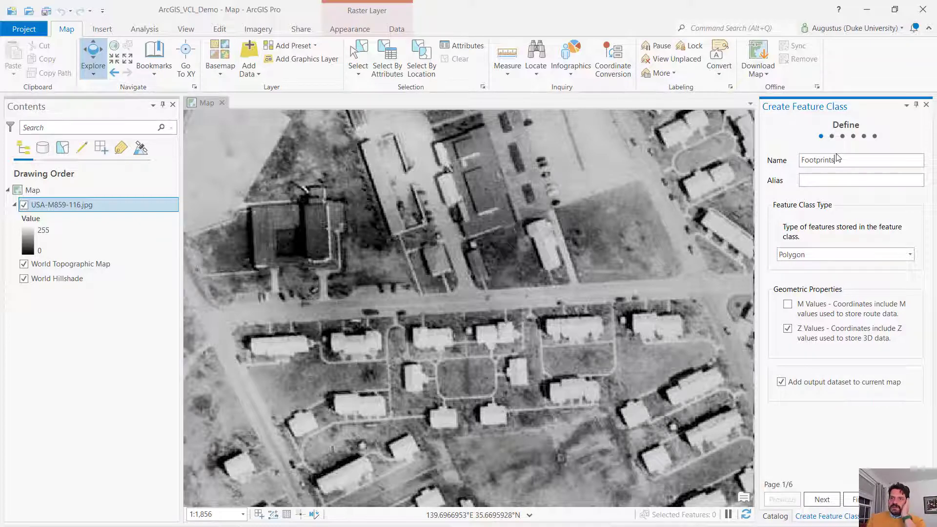
left_click(836, 258)
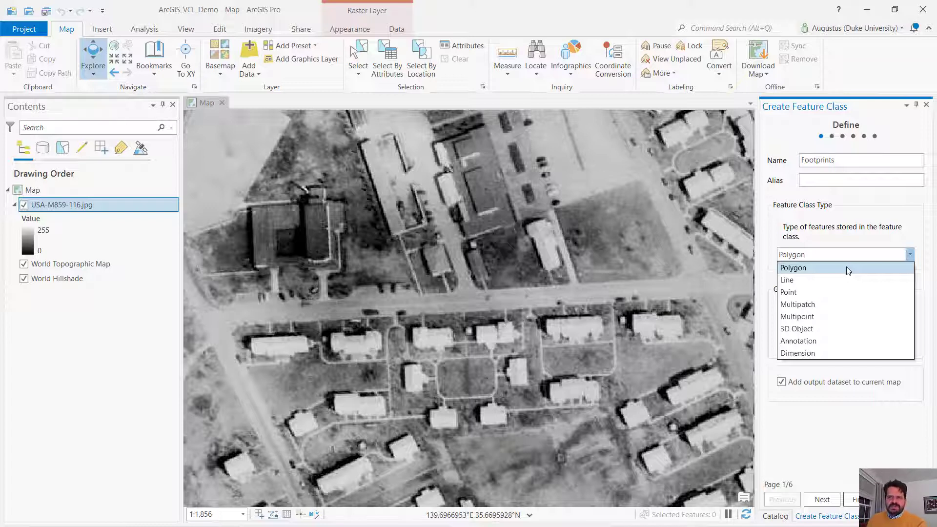
left_click(846, 268)
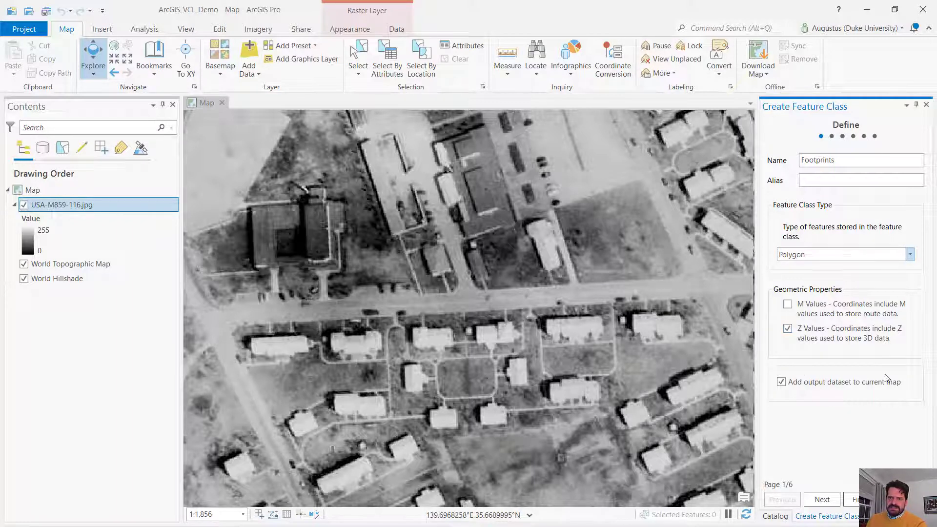
Step: Accept the default fields, spatial reference, tolerance and resolution, and finish creating Footprints
left_click(828, 502)
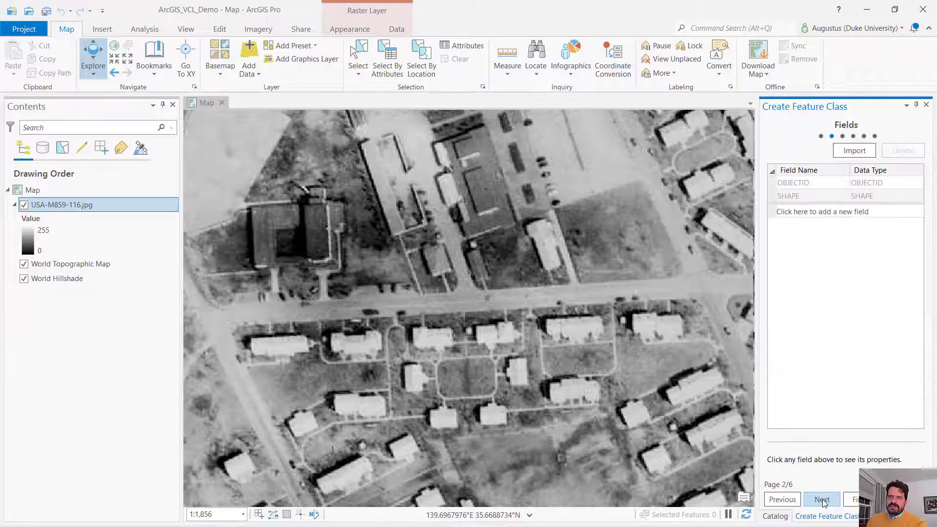
left_click(830, 501)
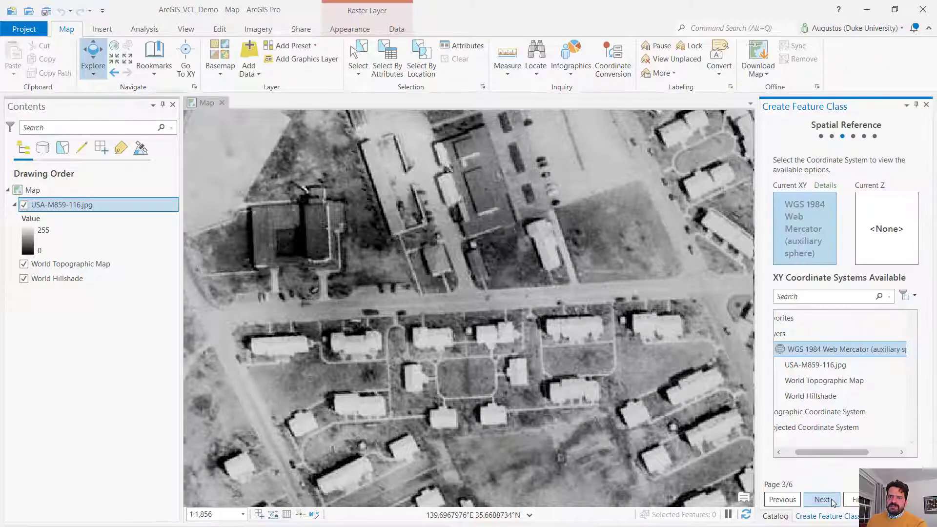
left_click(831, 502)
left_click(833, 503)
left_click(851, 500)
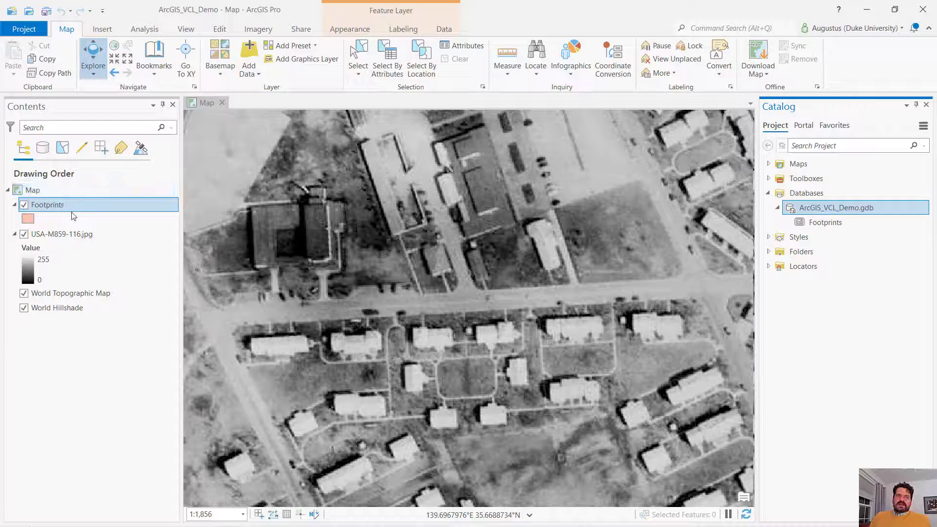
Step: Open the Footprints layer's Symbology pane showing its single pink fill symbol
left_click(28, 218)
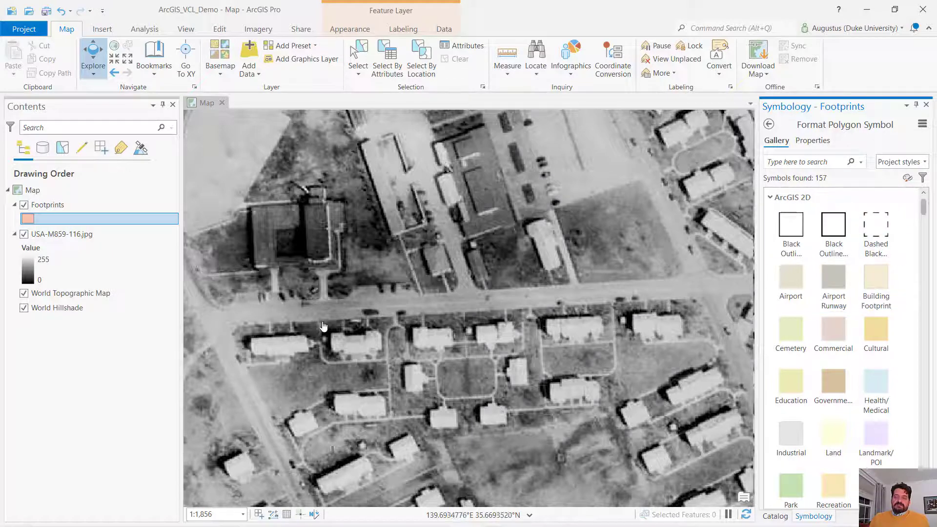
left_click(53, 206)
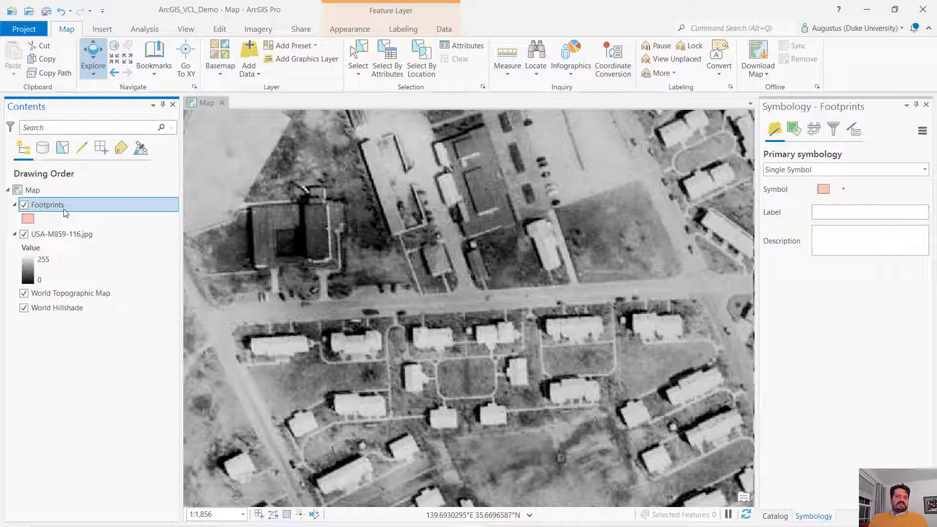
right_click(65, 209)
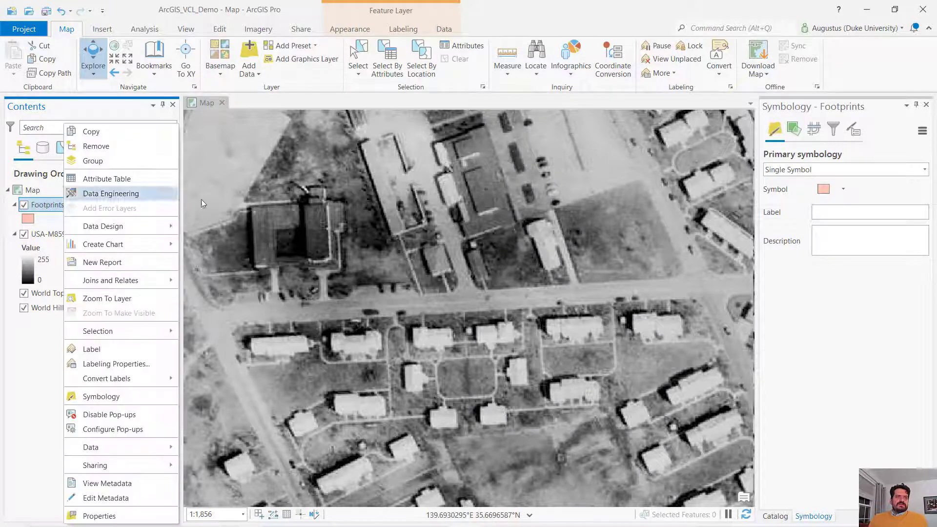
key("Escape")
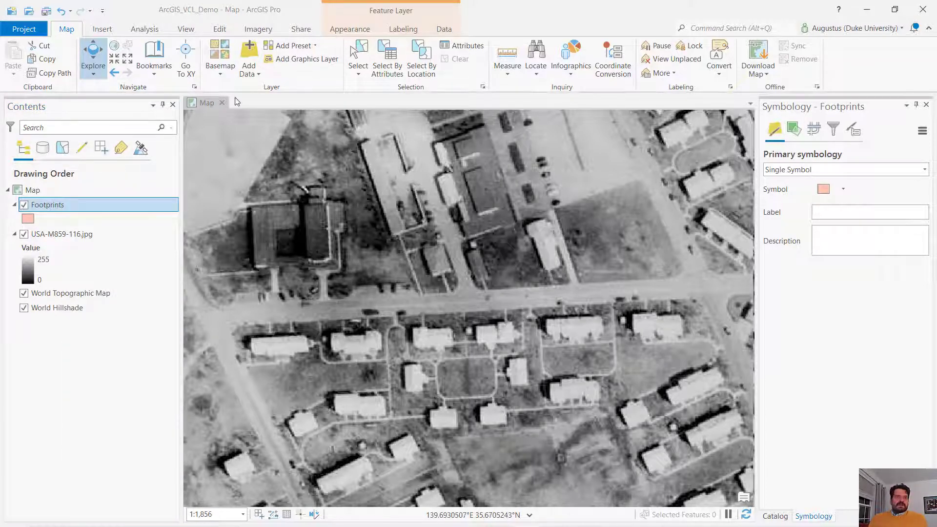
Step: Select the Footprints template in Create Features for drawing polygons
left_click(219, 31)
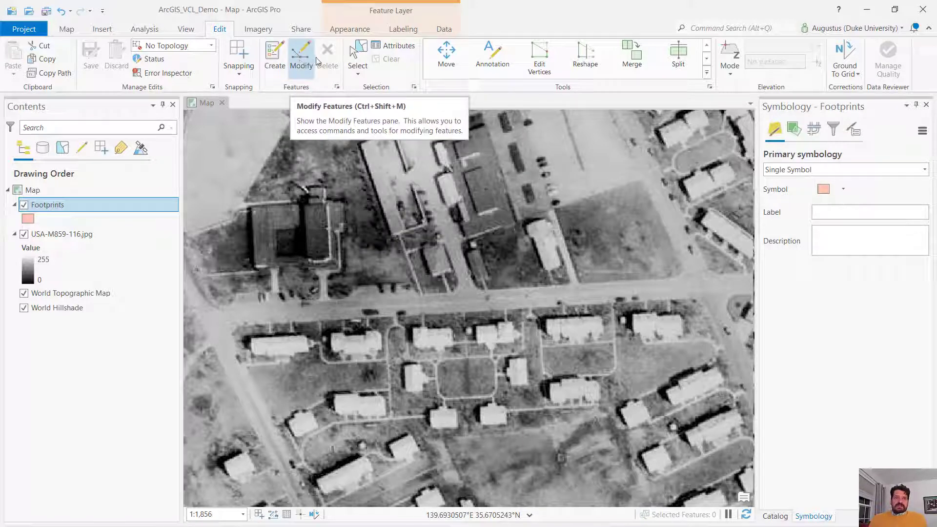
left_click(272, 59)
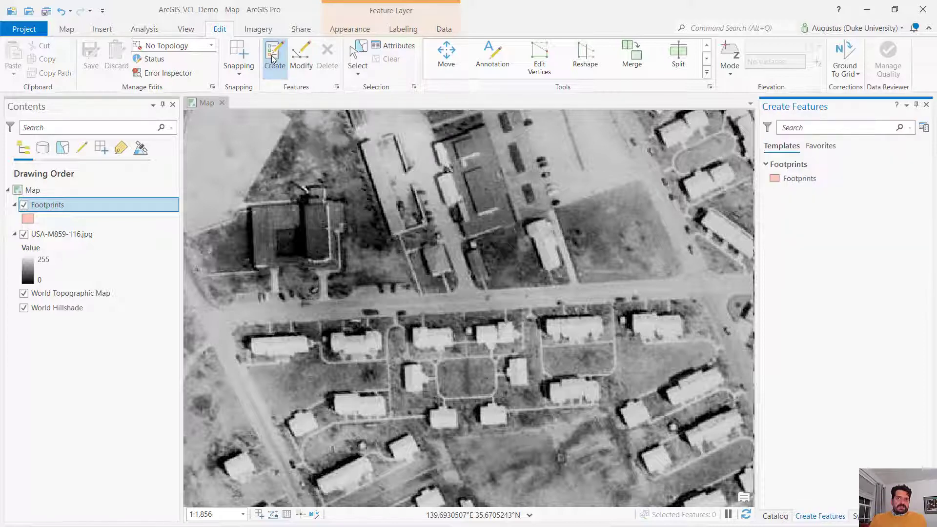
left_click(805, 180)
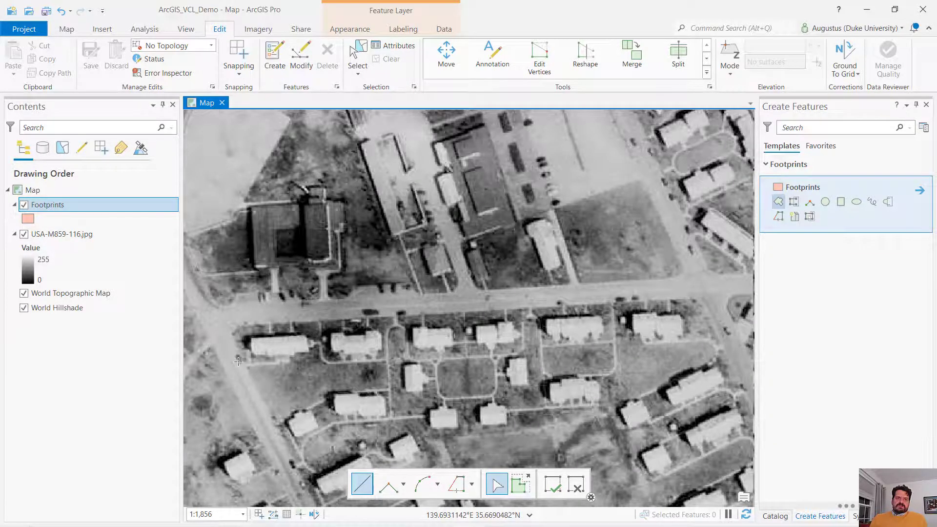
scroll(238, 361, "up", 4)
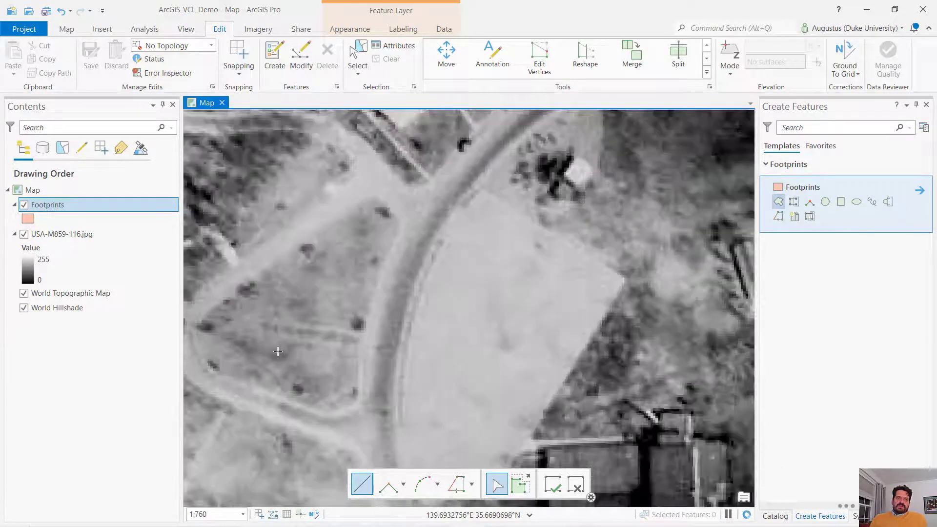
Step: Zoom the map to about 1:1,188 and pan to the houses south of the street
scroll(278, 351, "down", 4)
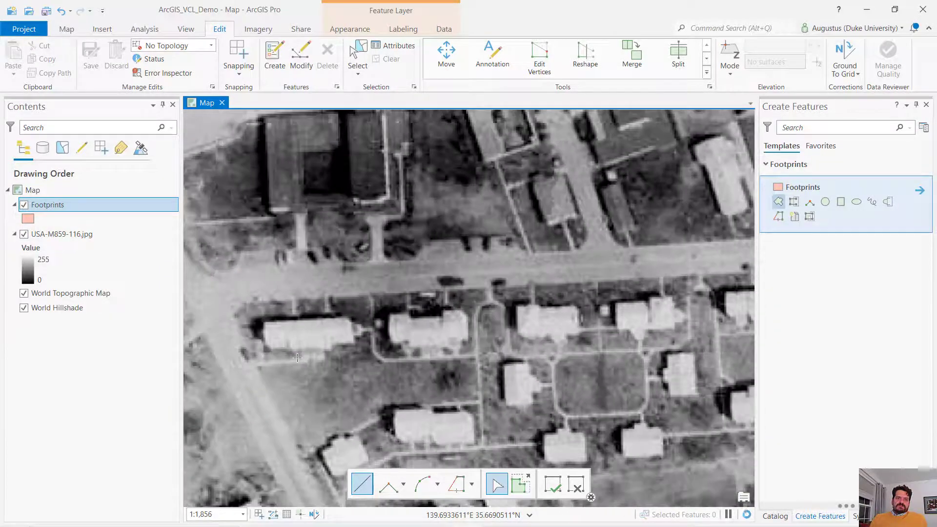
scroll(297, 358, "up", 4)
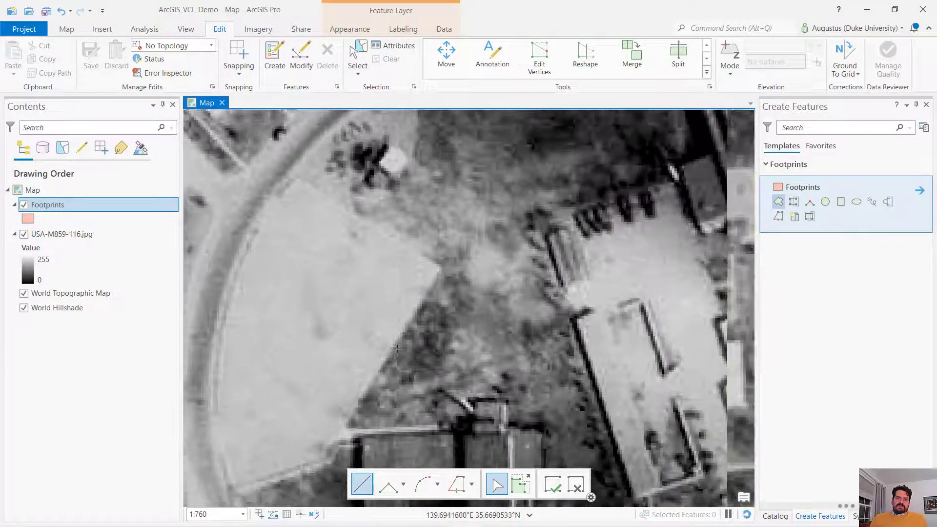
scroll(397, 348, "down", 2)
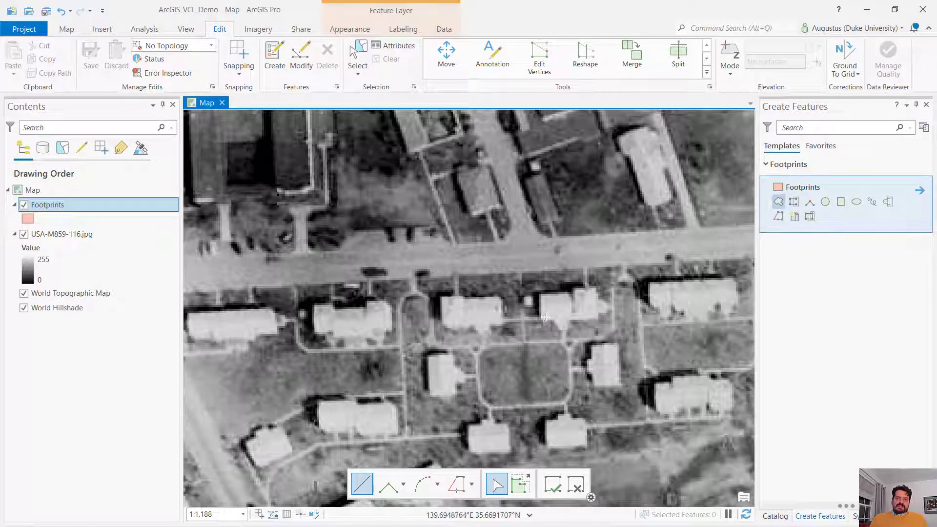
left_click_drag(188, 322, 292, 329)
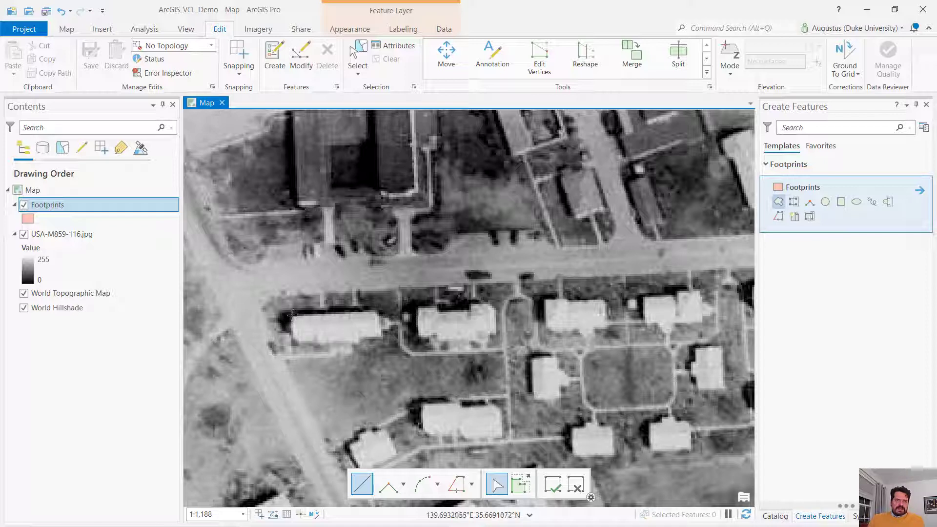
Step: Trace the westernmost house's four corners as a Footprints polygon and finish it
left_click(291, 315)
left_click(292, 341)
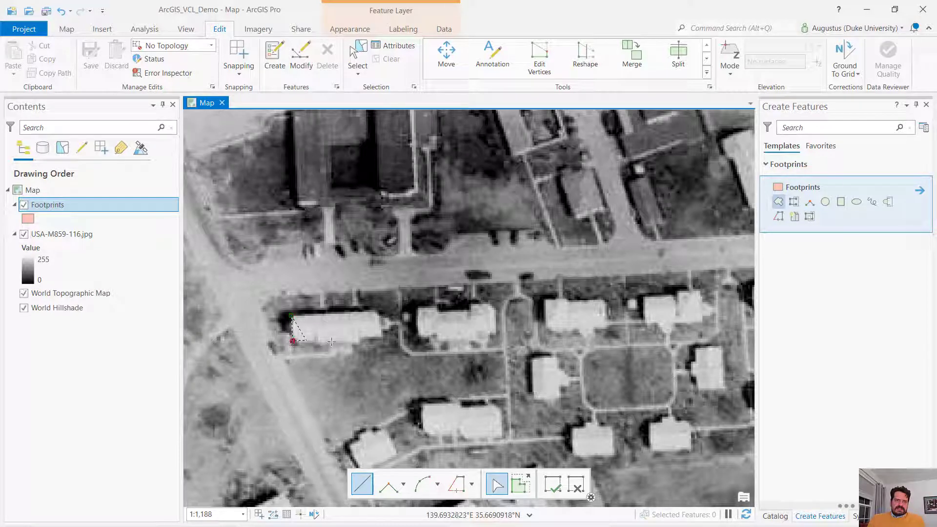
left_click(381, 339)
left_click(380, 310)
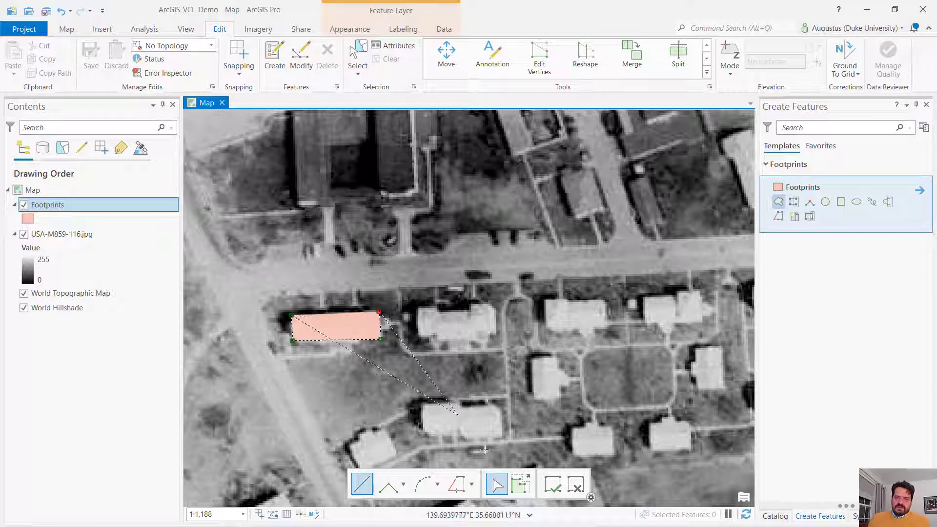
left_click(554, 487)
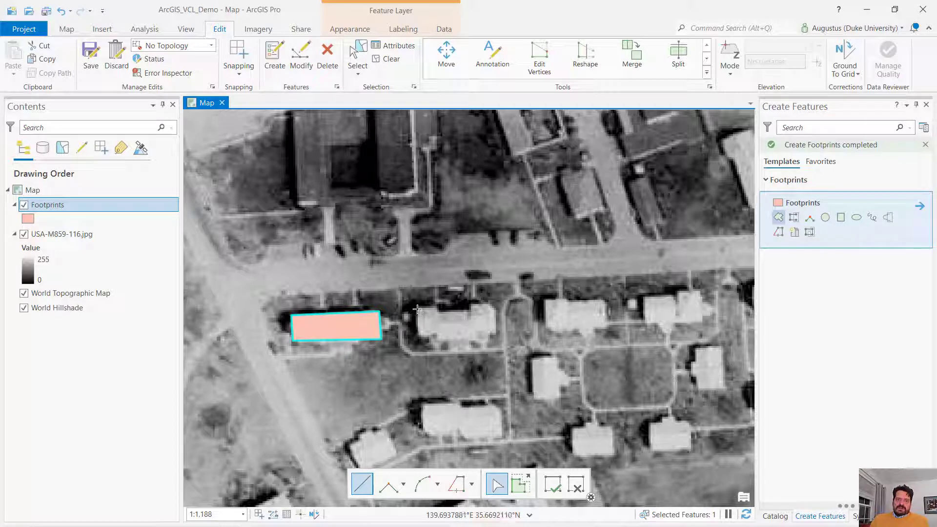
Step: Trace the notched house to the east as a six-vertex footprint polygon
left_click(417, 309)
left_click(419, 333)
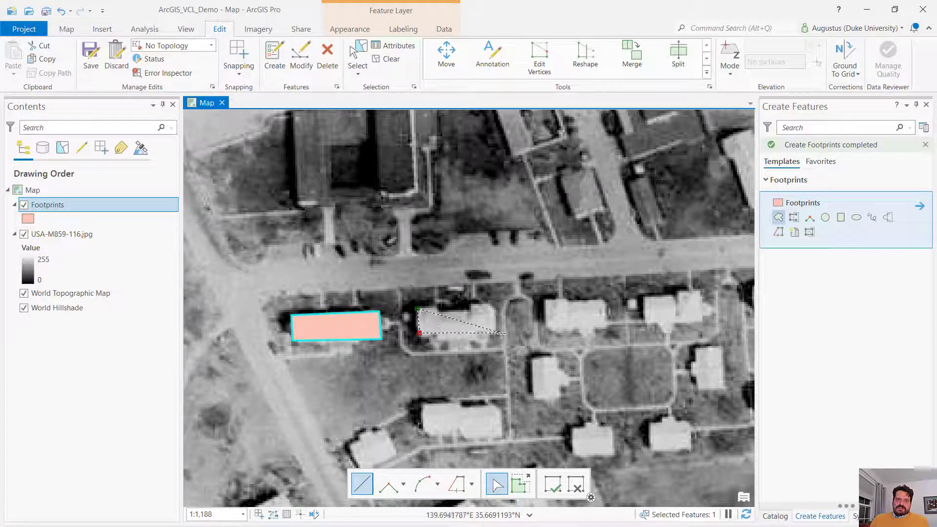
left_click(493, 333)
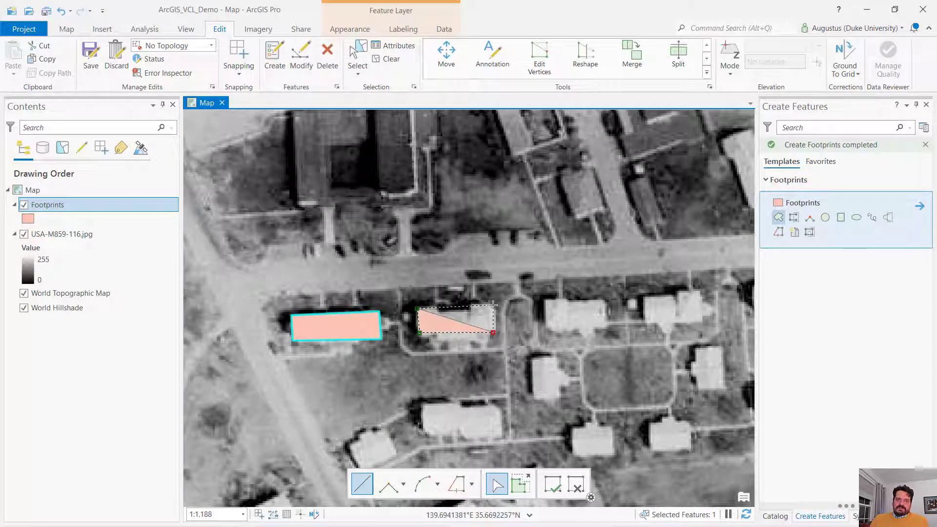
left_click(493, 304)
left_click(467, 311)
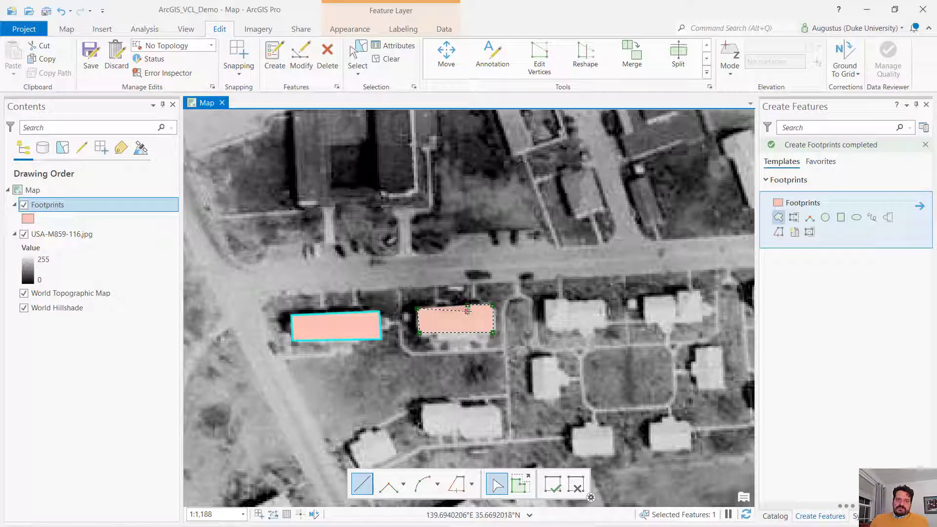
left_click(435, 311)
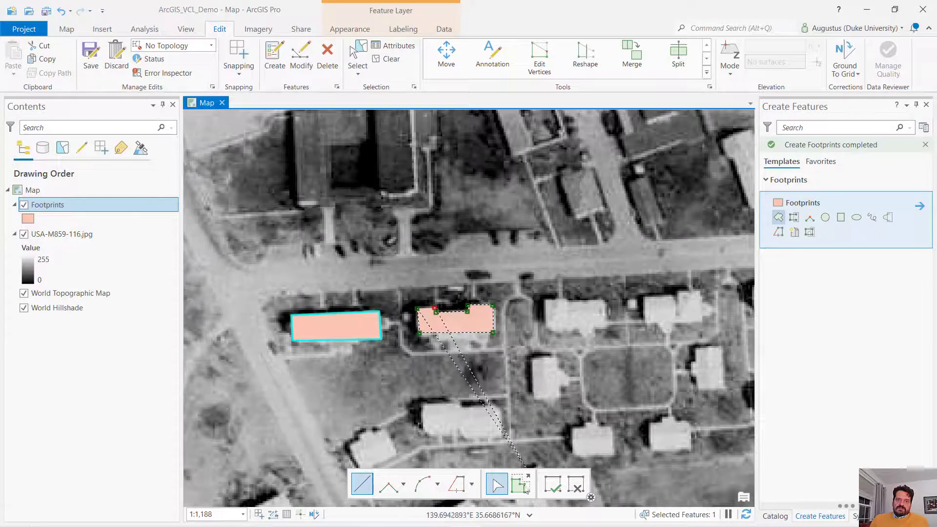
left_click(553, 484)
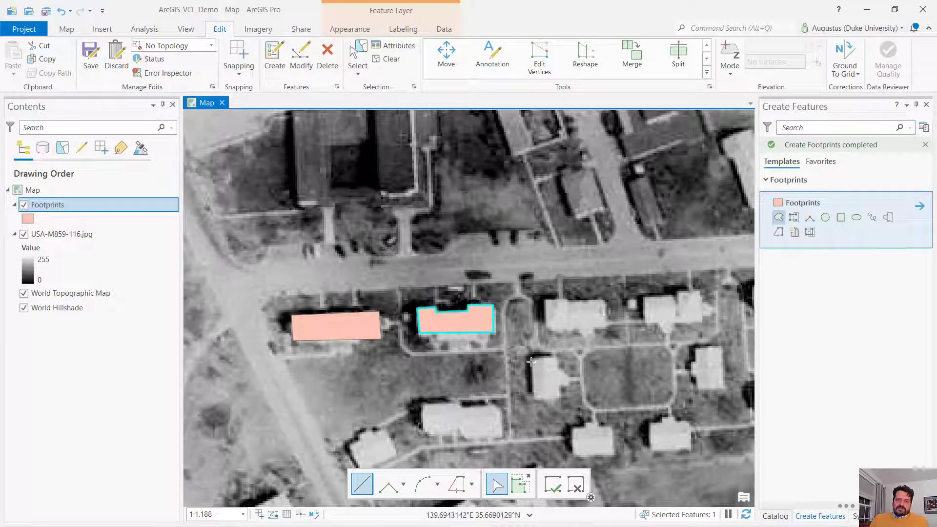
Step: Trace the small building below it as a four-corner footprint polygon
left_click(532, 360)
left_click(534, 393)
left_click(559, 394)
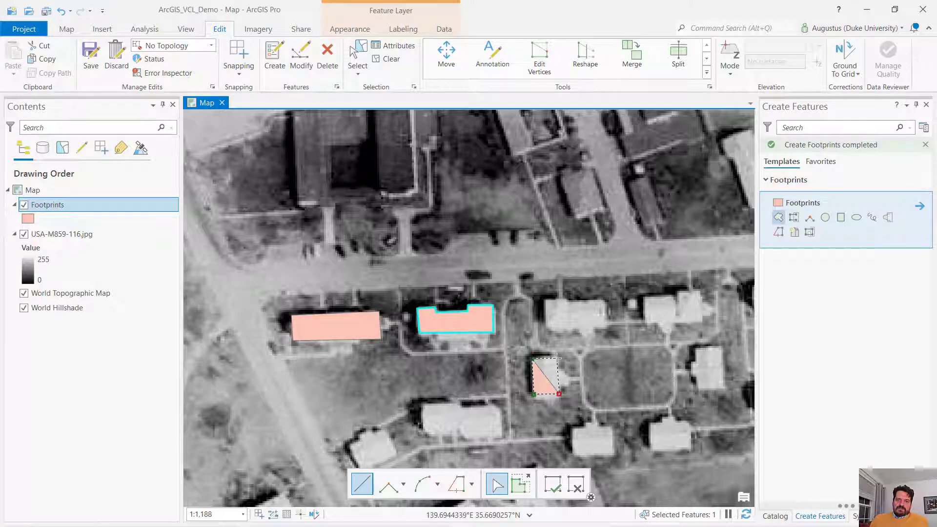
left_click(556, 359)
left_click(559, 486)
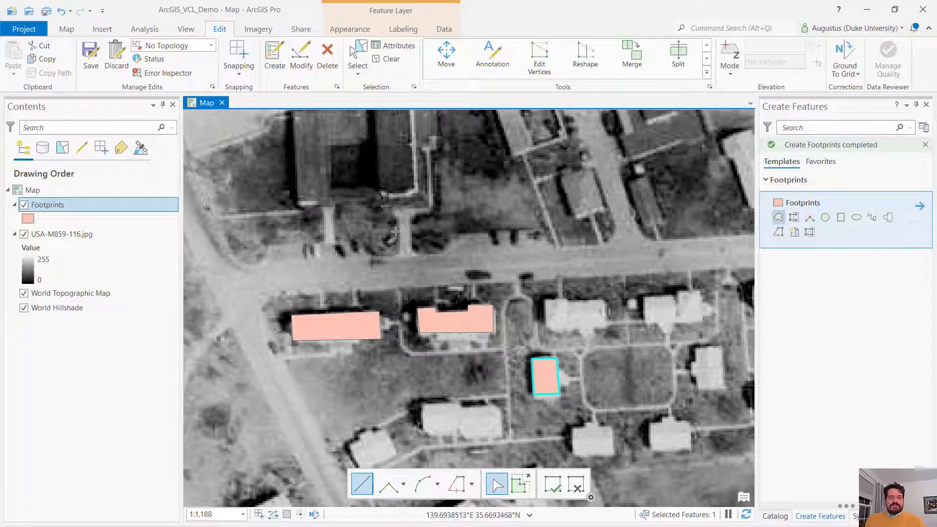
Step: Cancel deleting the selected footprint and open the Modify Features pane
left_click(327, 62)
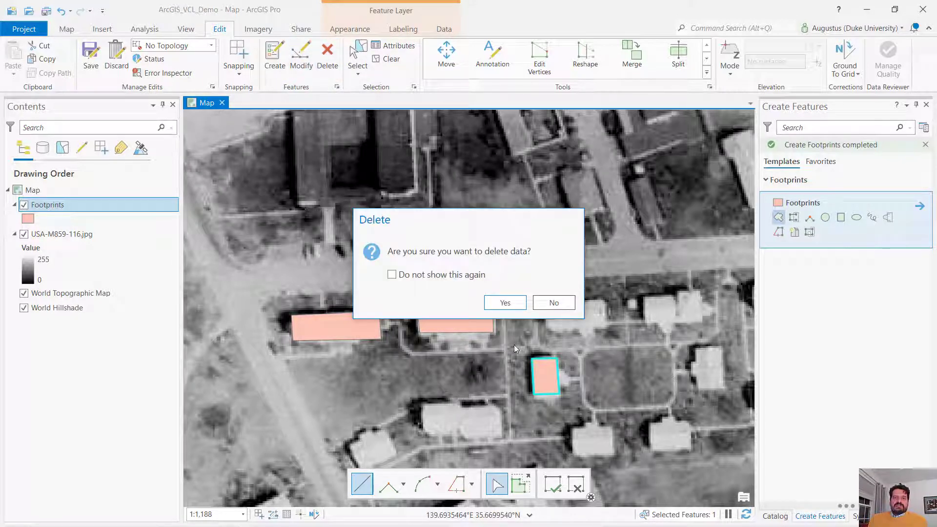
left_click(550, 302)
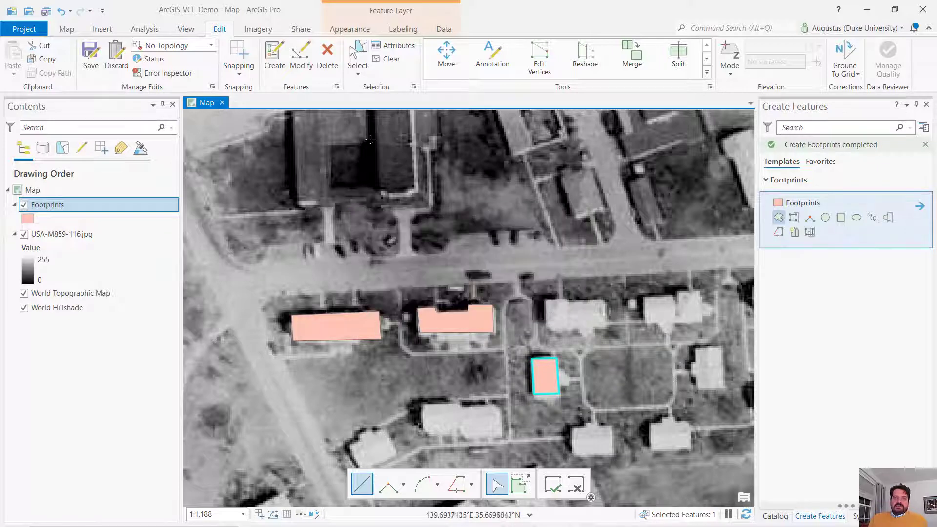
left_click(301, 67)
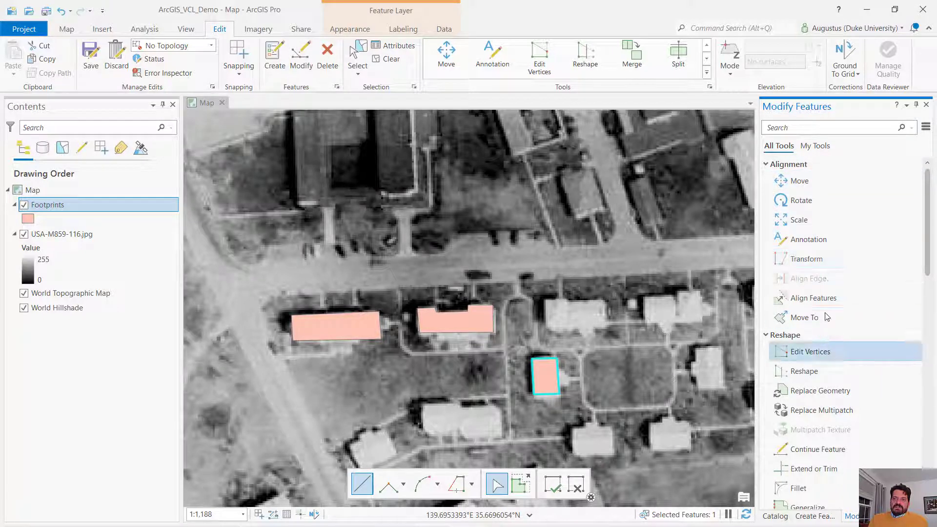
Step: Move the small footprint's top-right vertex to fit the building, then go back to Create Features
left_click(823, 352)
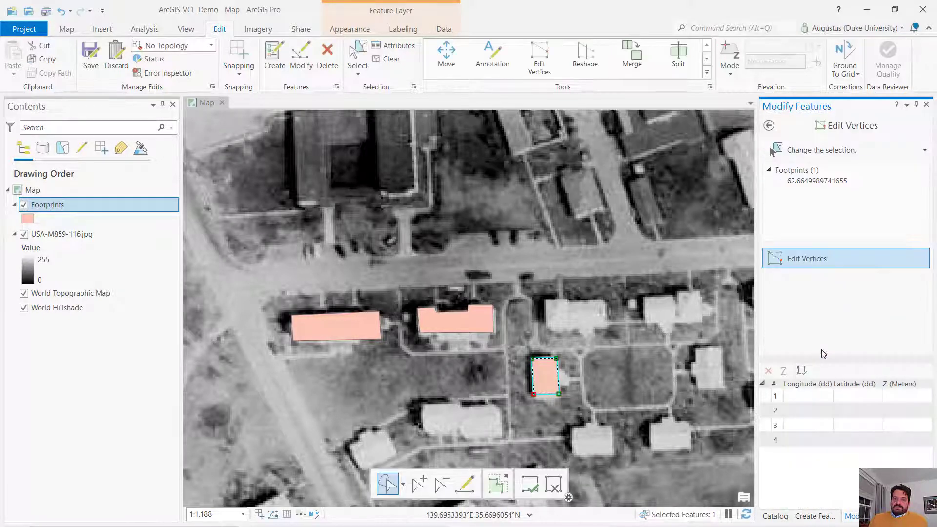
left_click_drag(557, 362, 557, 356)
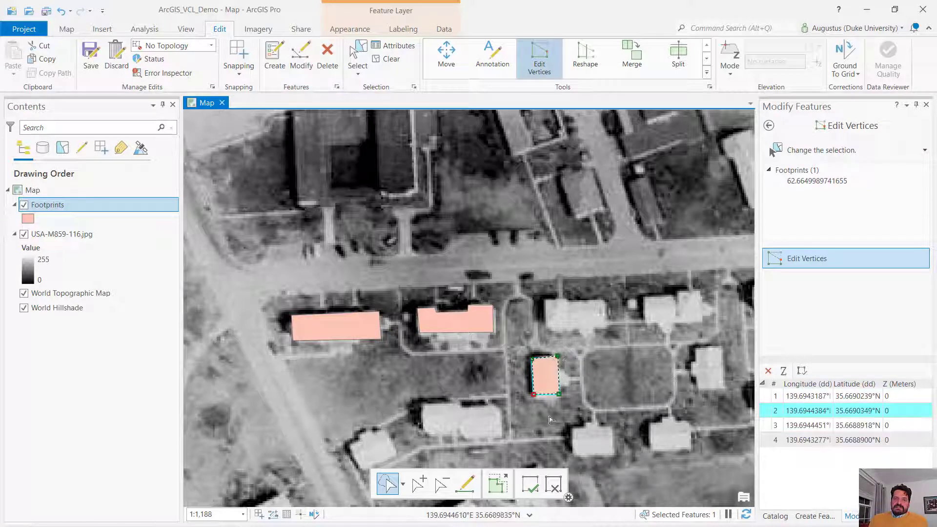
left_click(532, 484)
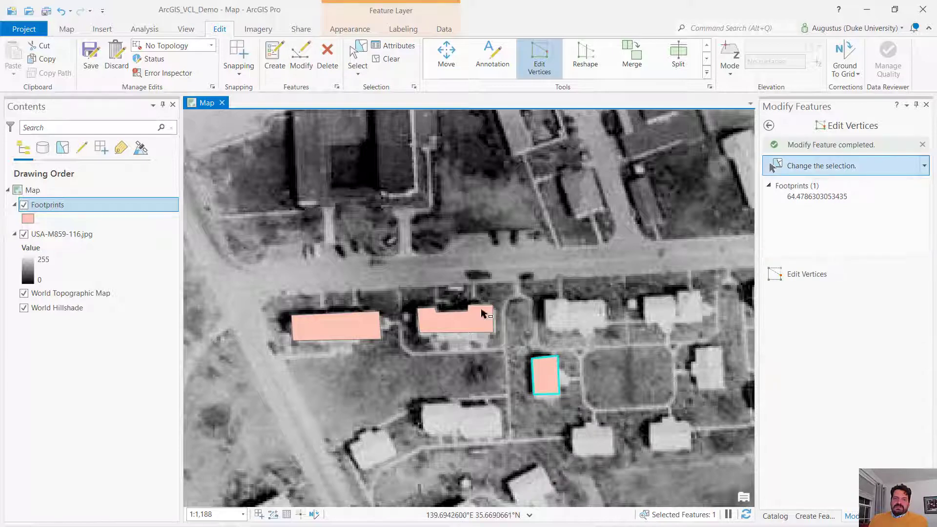
left_click(276, 59)
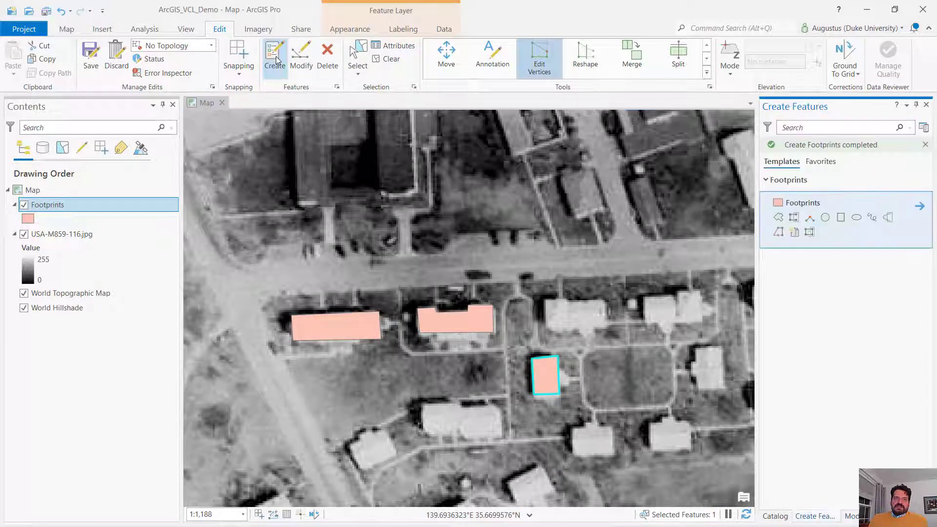
Step: Trace a rectangular Footprints polygon over the house east of the notched building
left_click(809, 204)
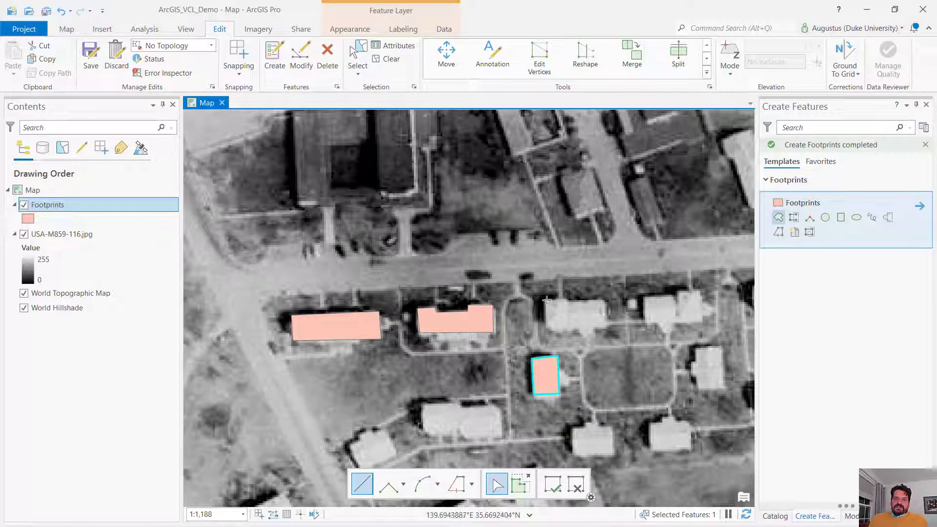
left_click(546, 327)
left_click(607, 327)
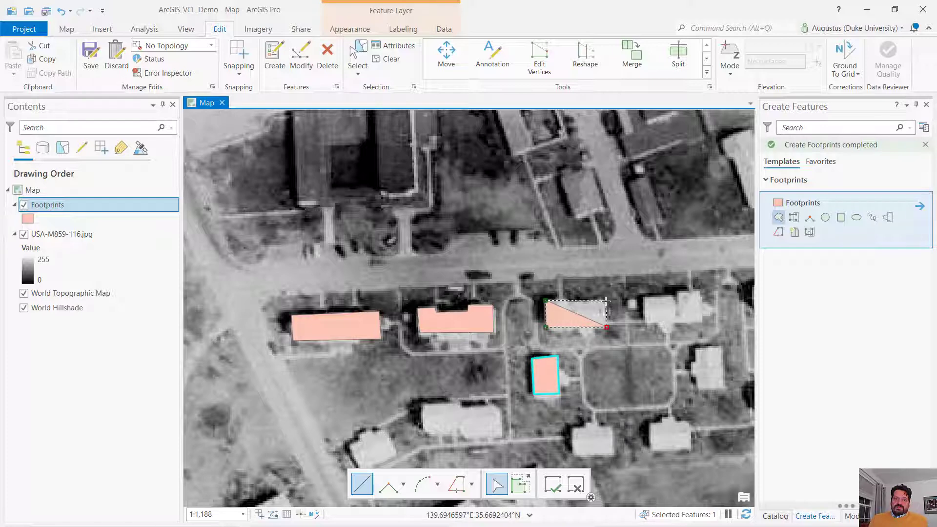
left_click(606, 300)
left_click(552, 484)
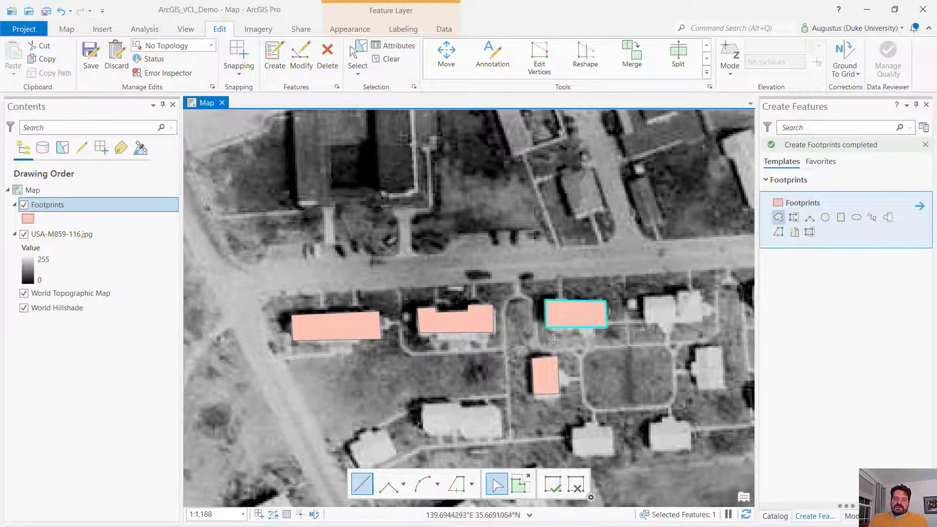
Step: Zoom out and pan around the neighbourhood to check the four footprints, then zoom back to 1:2,899
scroll(553, 339, "down", 3)
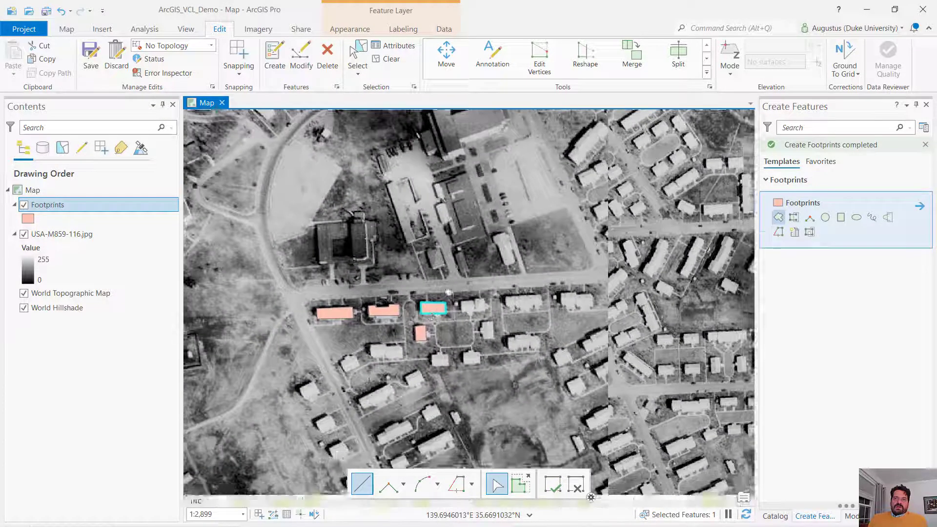
key("Left")
key("Down")
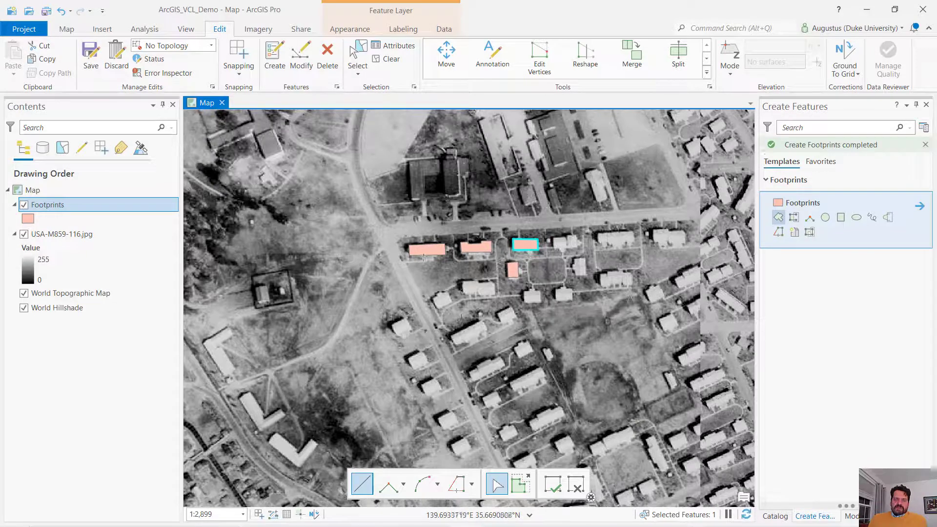
left_click_drag(415, 285, 434, 291)
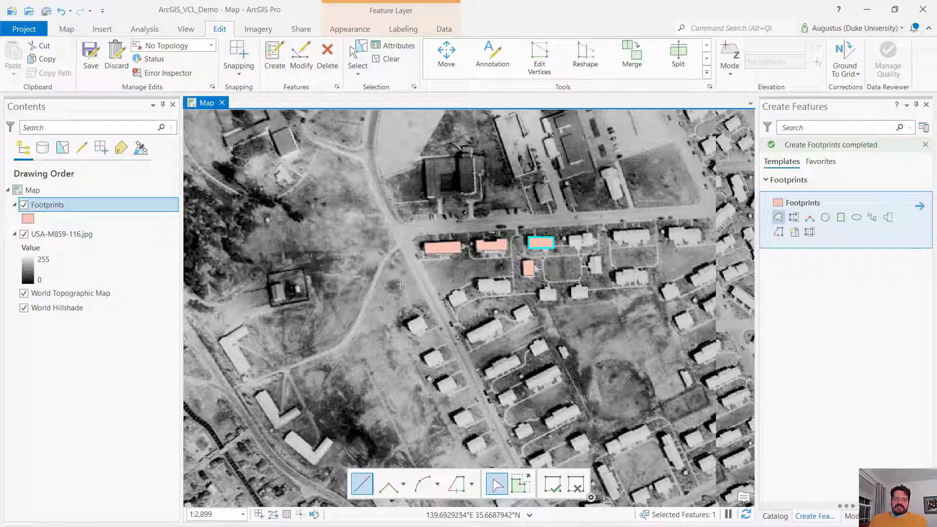
left_click_drag(387, 221, 406, 379)
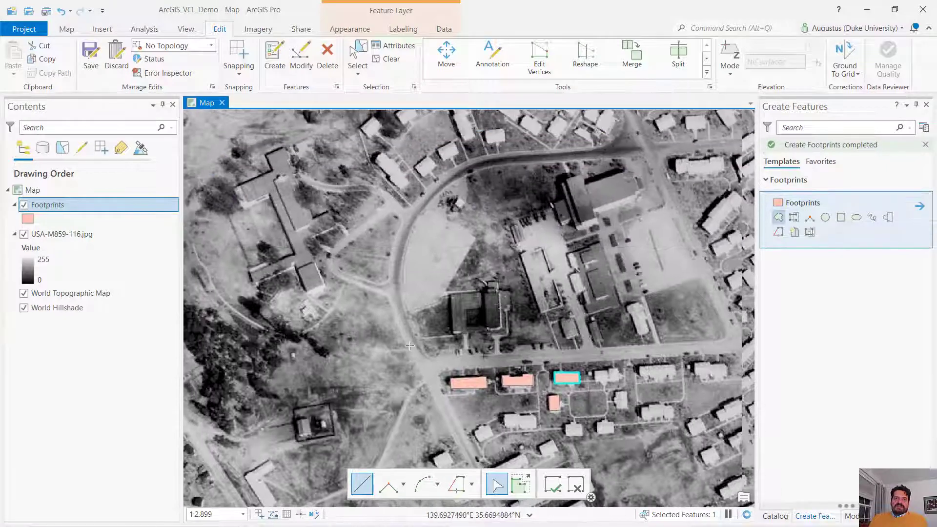
scroll(507, 325, "down", 2)
scroll(507, 324, "down", 2)
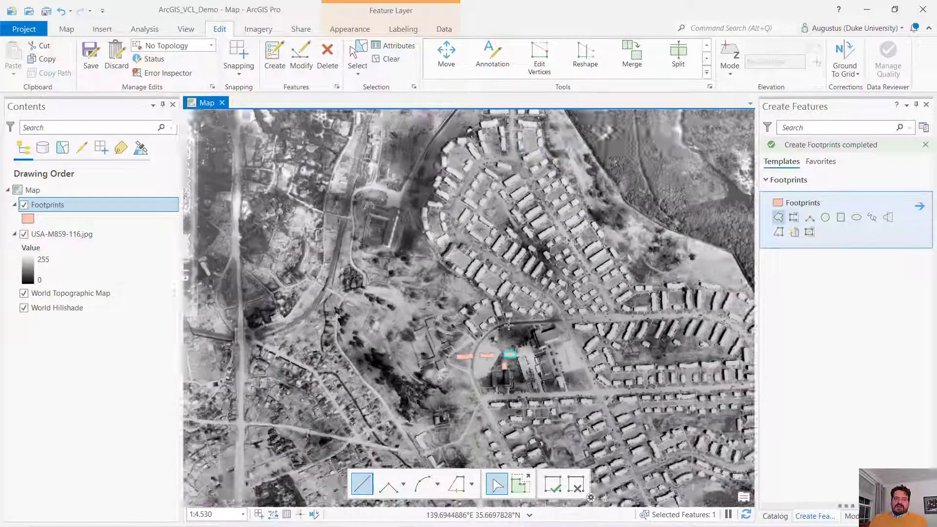
left_click_drag(524, 314, 460, 264)
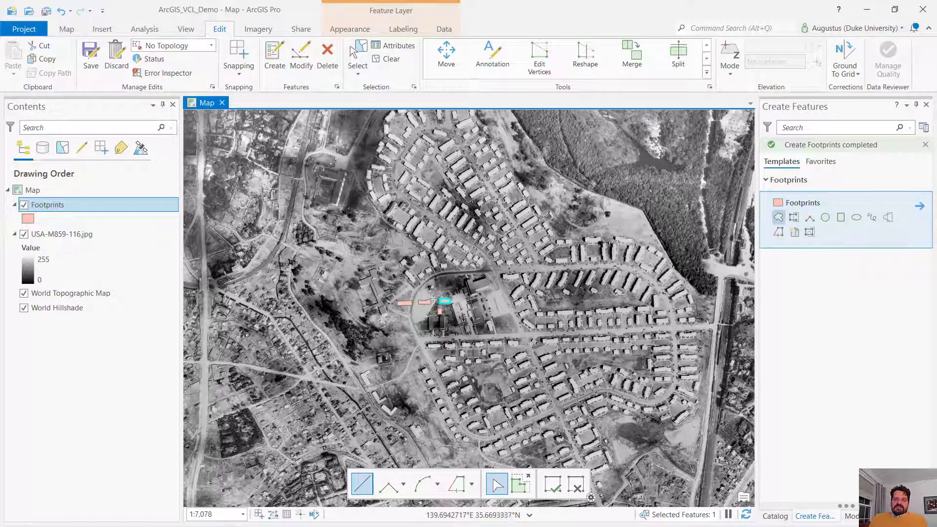
scroll(408, 304, "up", 4)
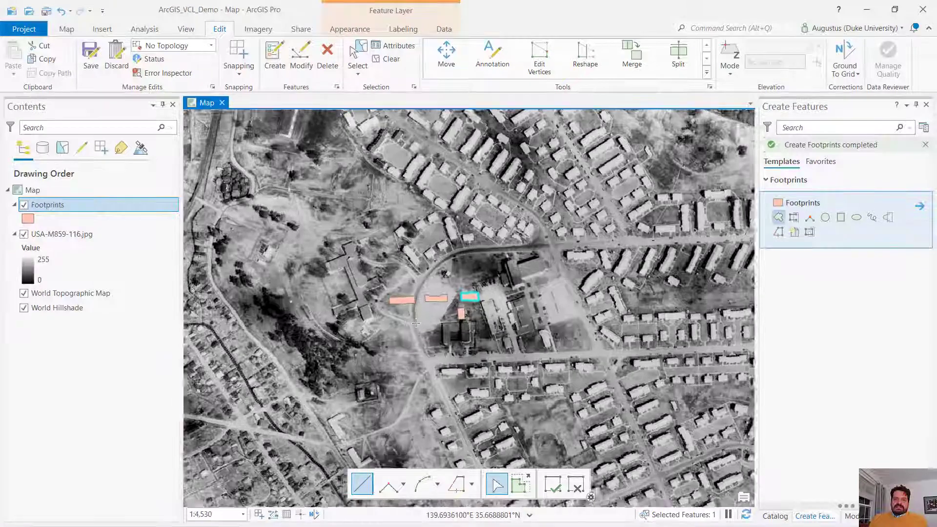